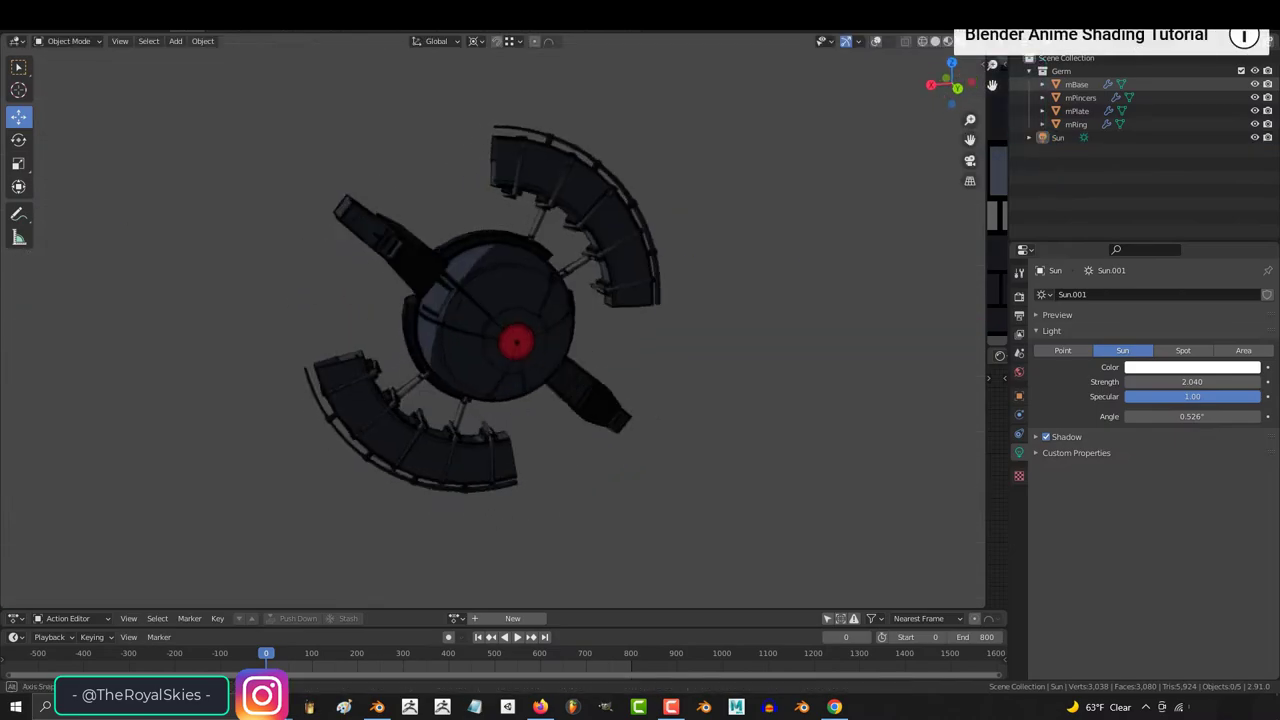
Show the model in wireframe shading, select all of its meshes and examine the structure from different angles.
key(shift+z)
click(491, 314)
drag(206, 143, 777, 606)
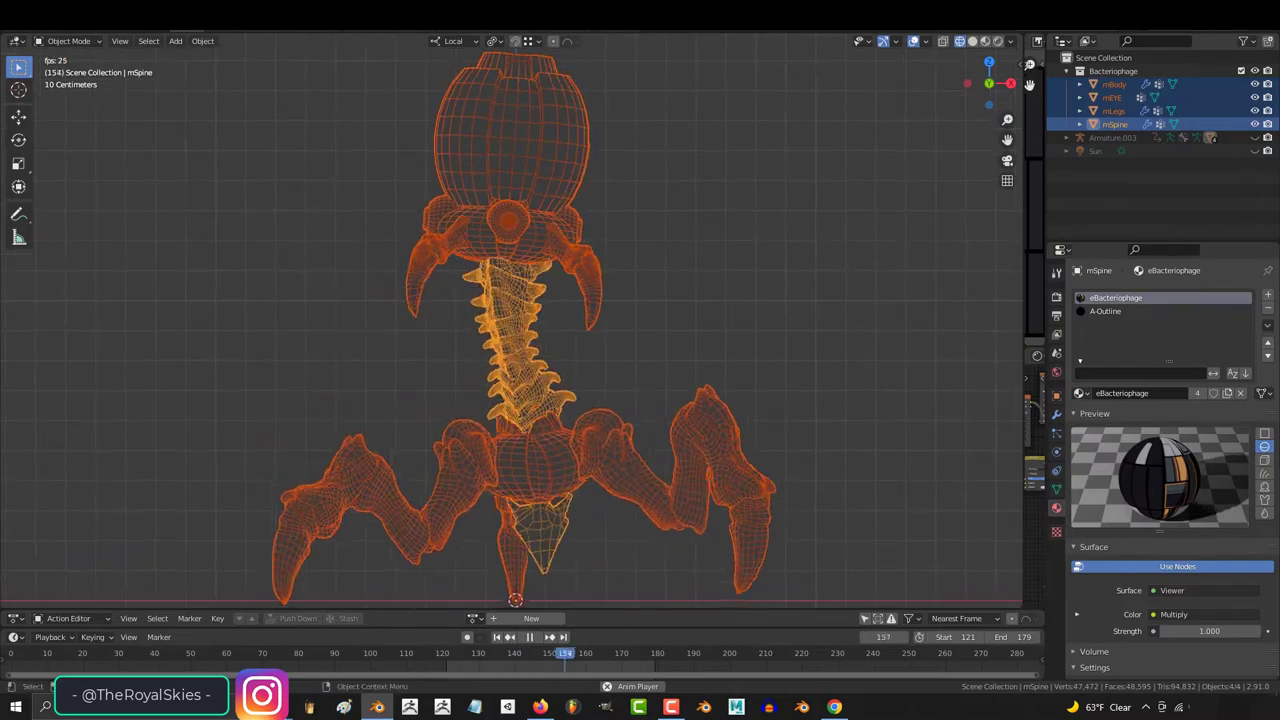
middle_drag(600, 350, 676, 413)
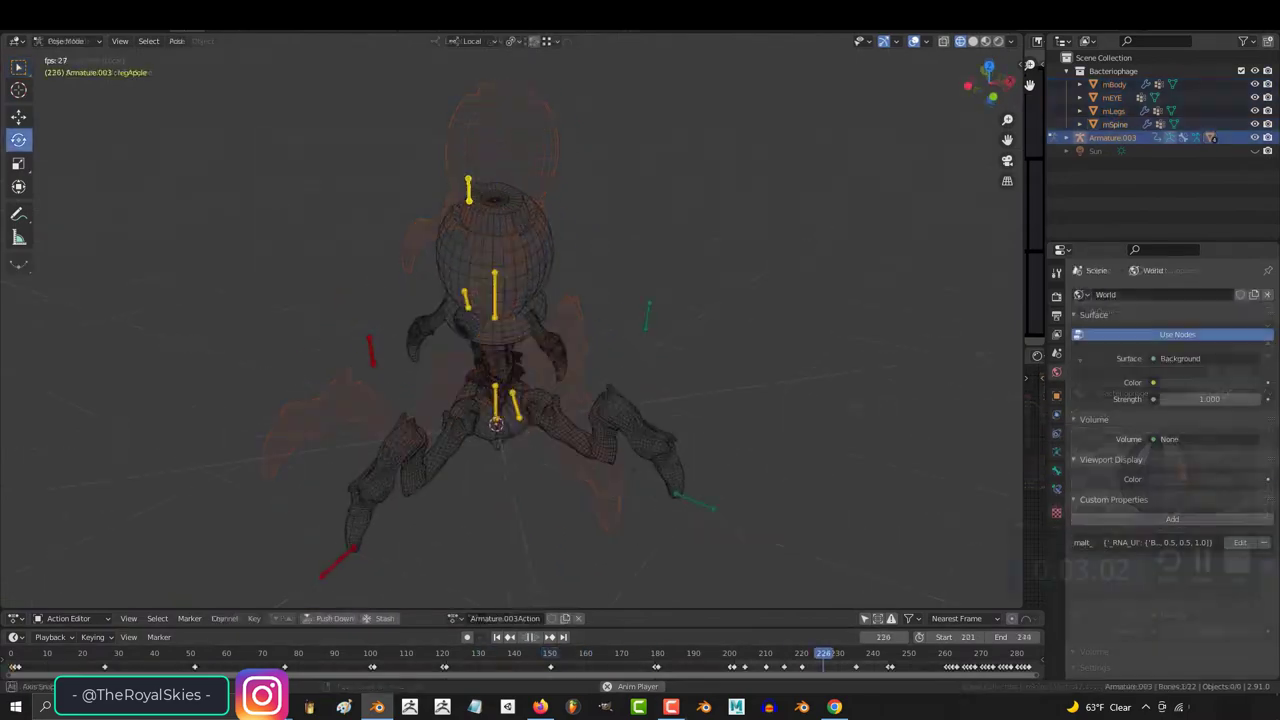
middle_drag(600, 350, 690, 313)
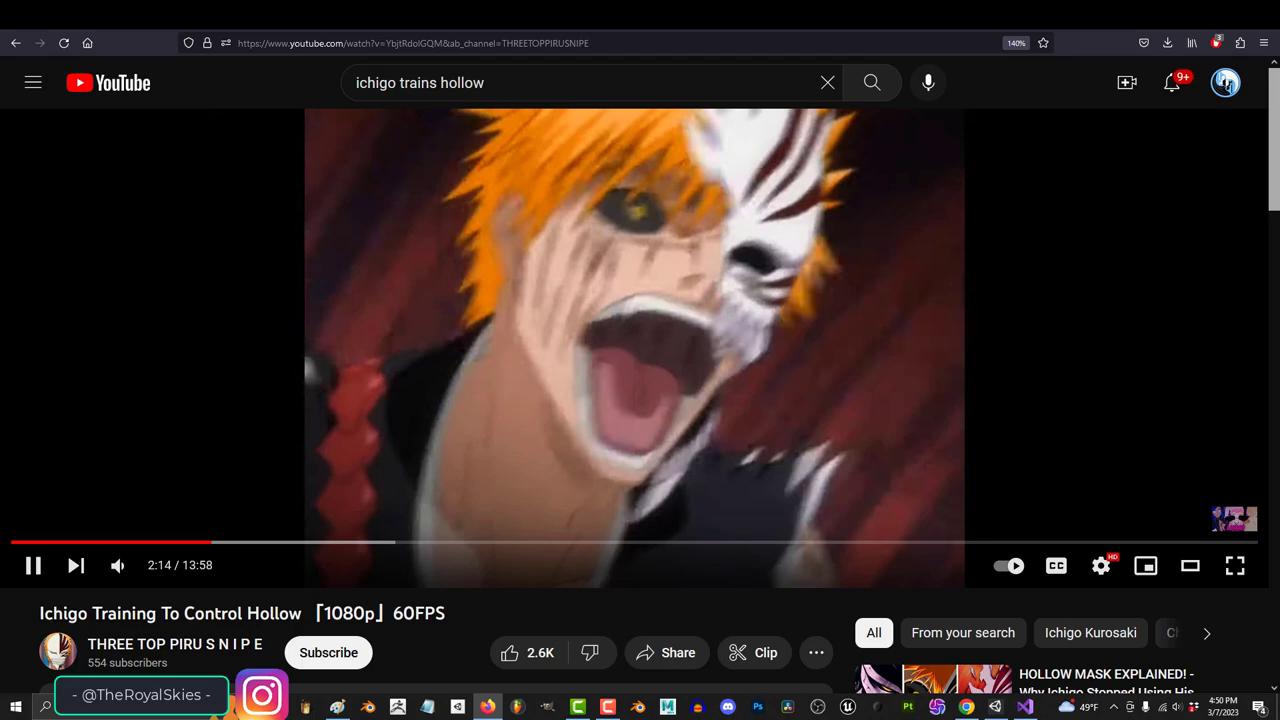
key(Left)
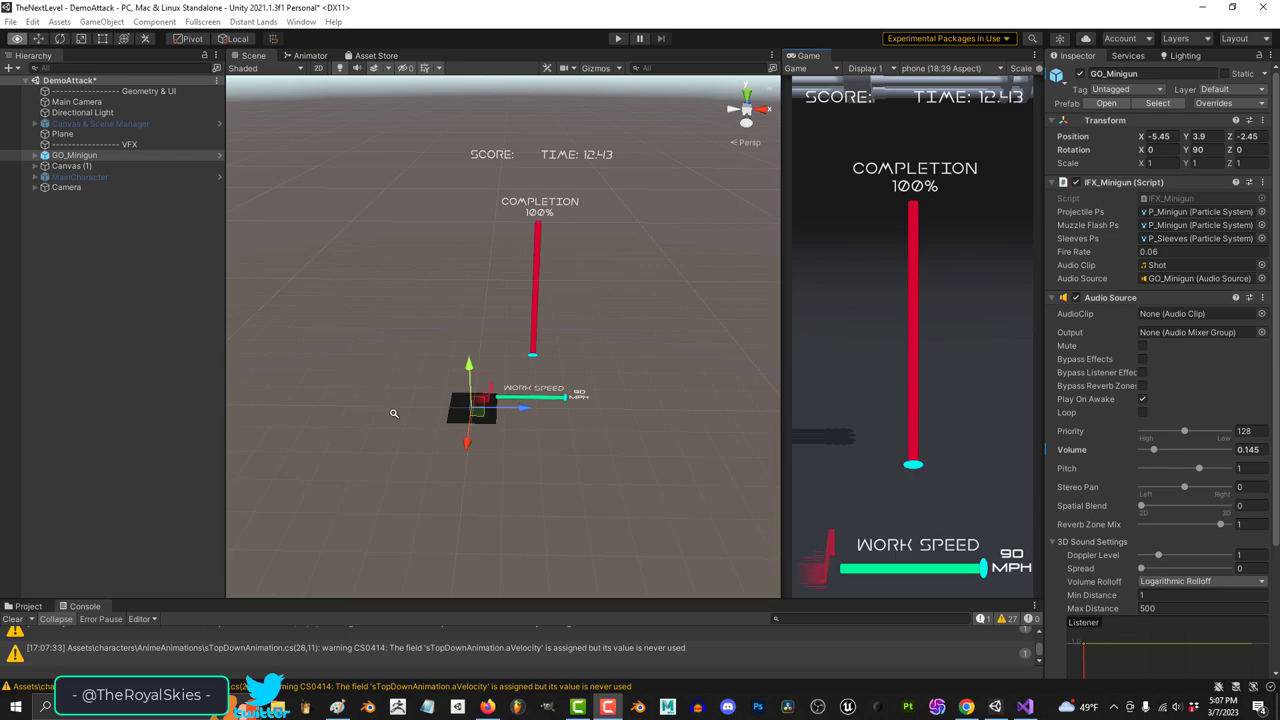
Review the GO_Minigun, Canvas (1), Directional Light and Main Camera objects and their settings in the DemoAttack scene.
scroll(393, 413, up, 3)
right_drag(393, 413, 595, 450)
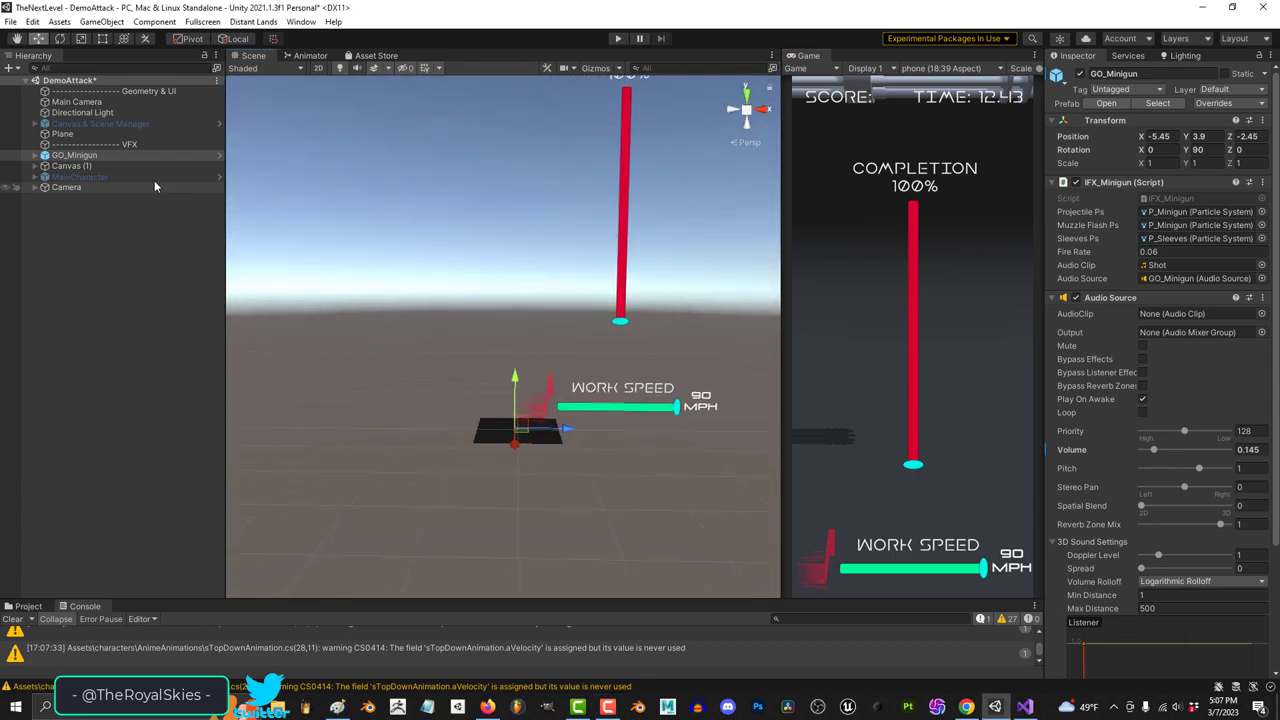
click(110, 145)
click(80, 155)
scroll(556, 387, down, 2)
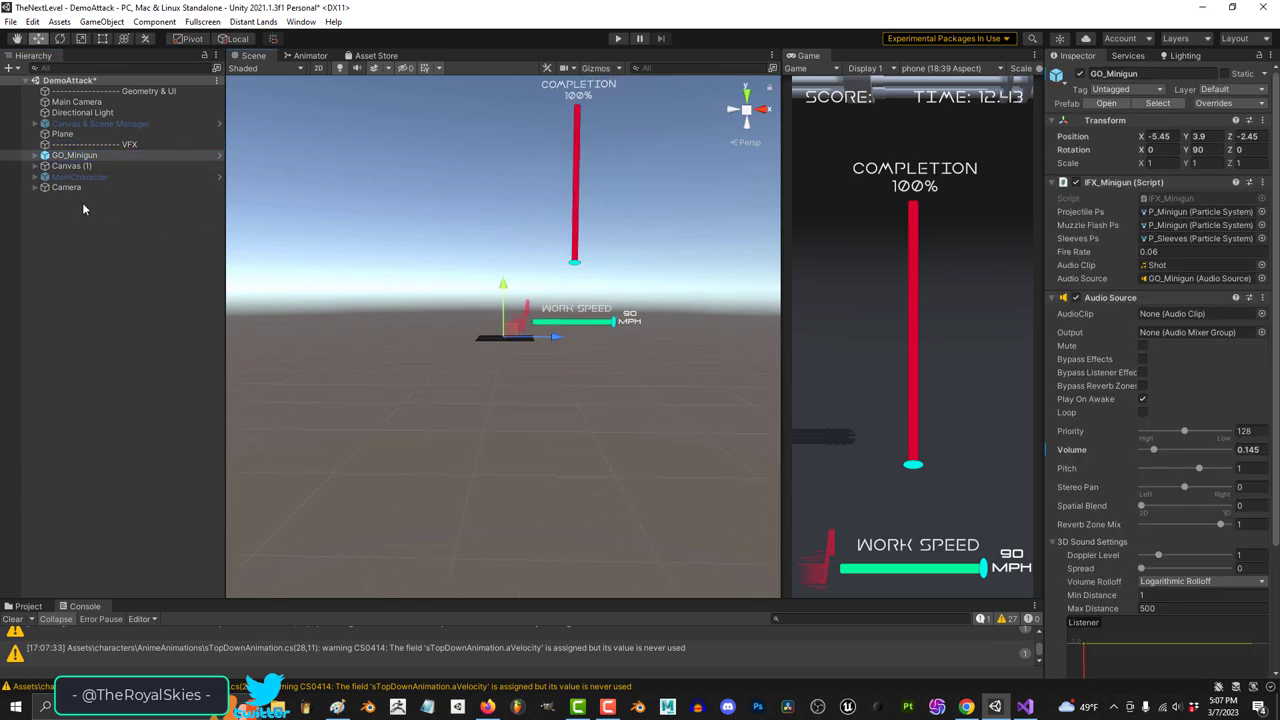
click(90, 166)
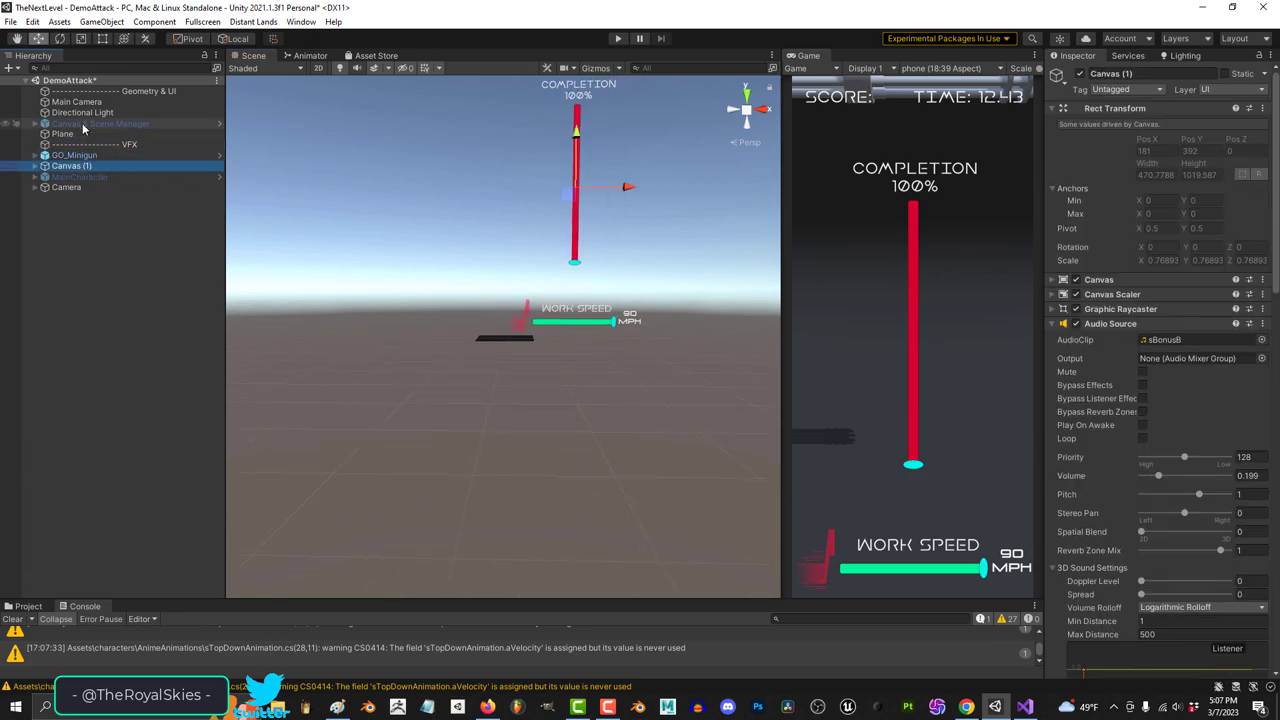
click(86, 113)
double_click(78, 102)
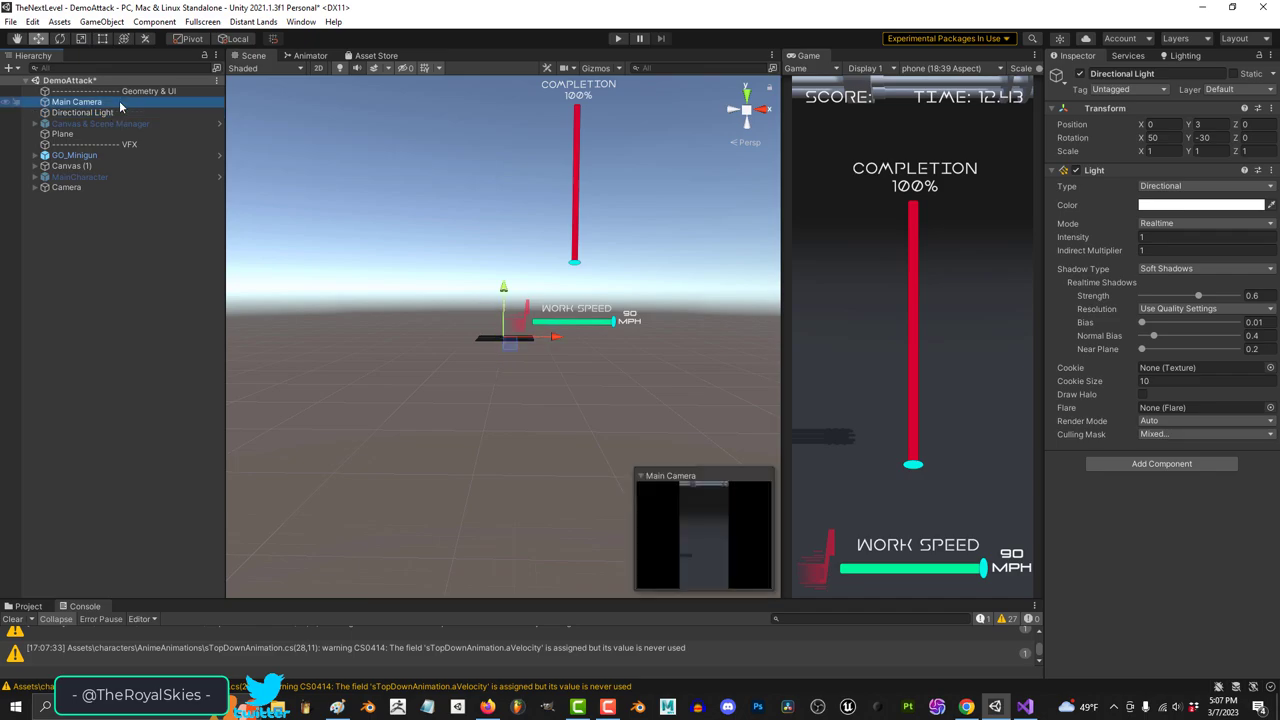
Examine the minigun model from several sides around the Main Camera and clear the selection.
alt+drag(700, 400, 874, 352)
alt+drag(506, 354, 300, 345)
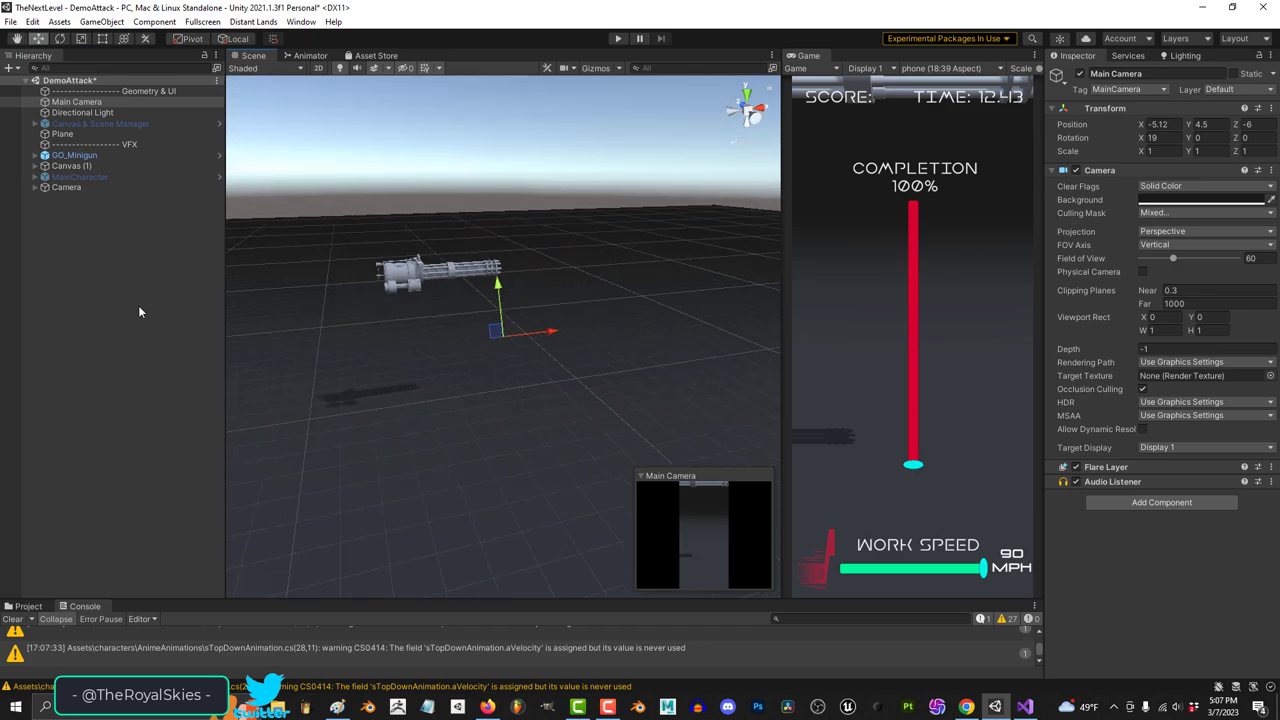
alt+drag(524, 350, 1002, 358)
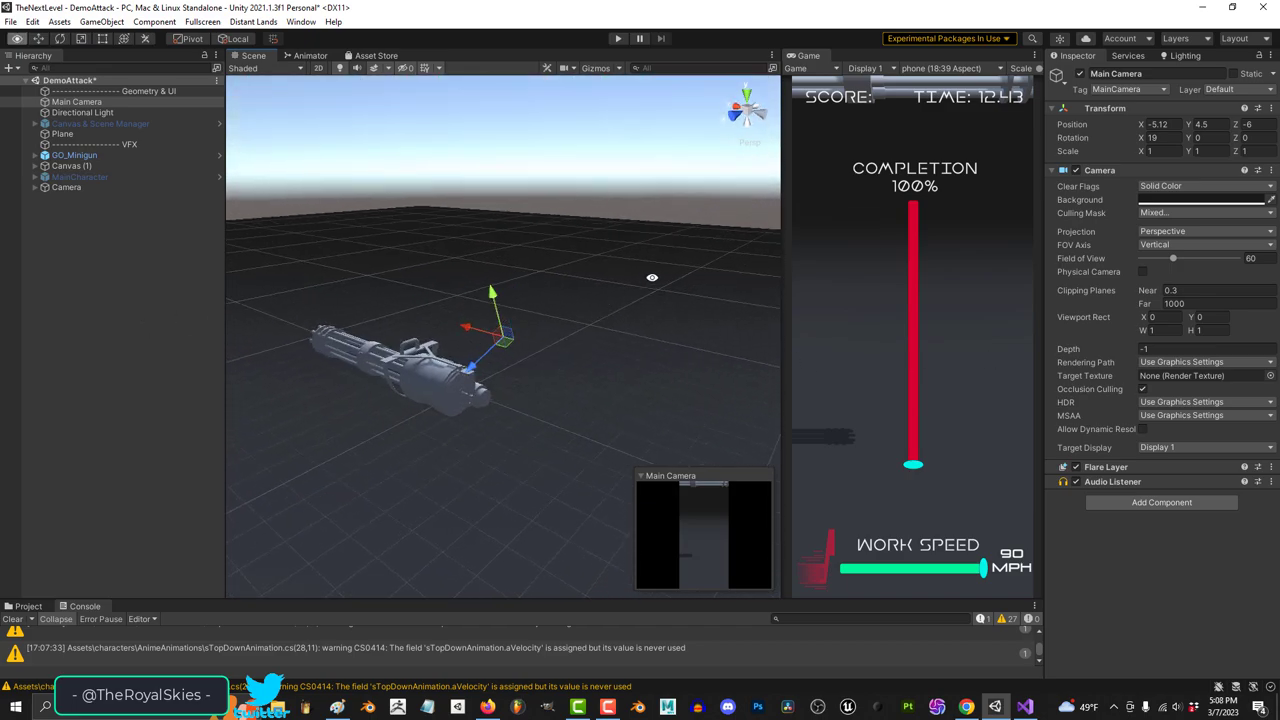
alt+drag(621, 333, 352, 548)
alt+drag(590, 397, 491, 429)
click(31, 399)
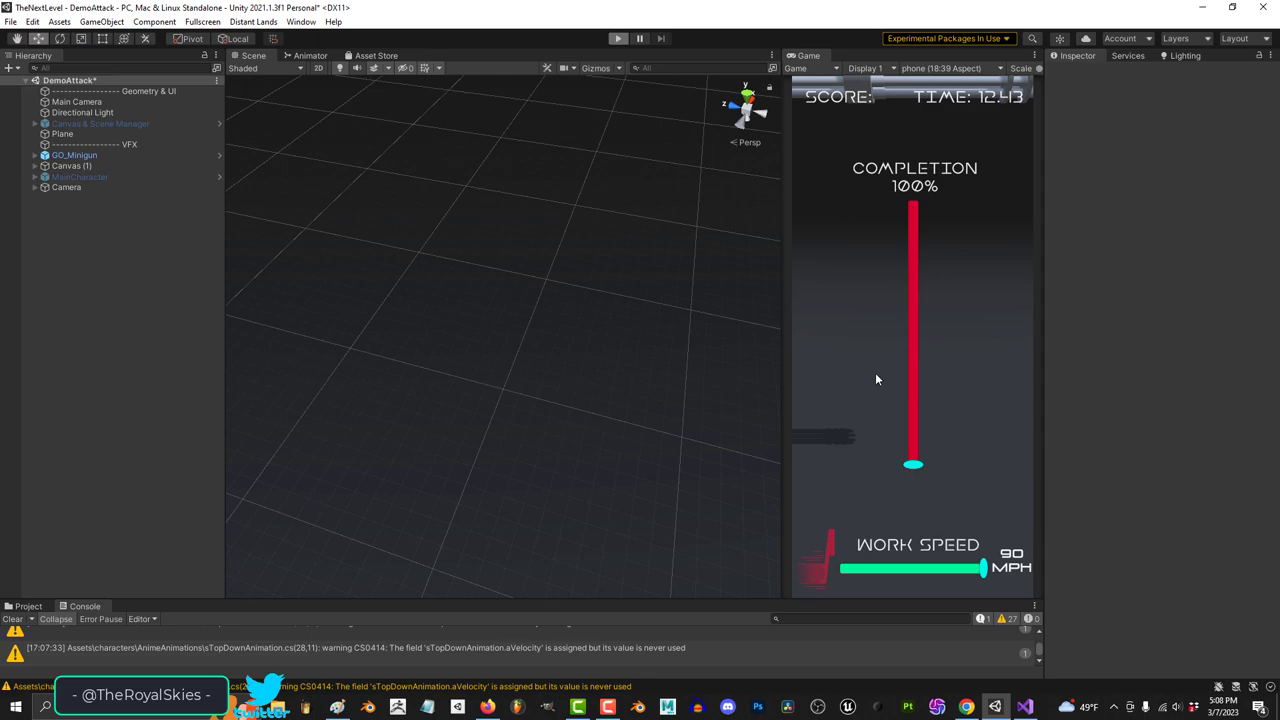
Run the DemoAttack scene in Play mode and sweep the minigun's aim across the red targets.
key(ctrl+p)
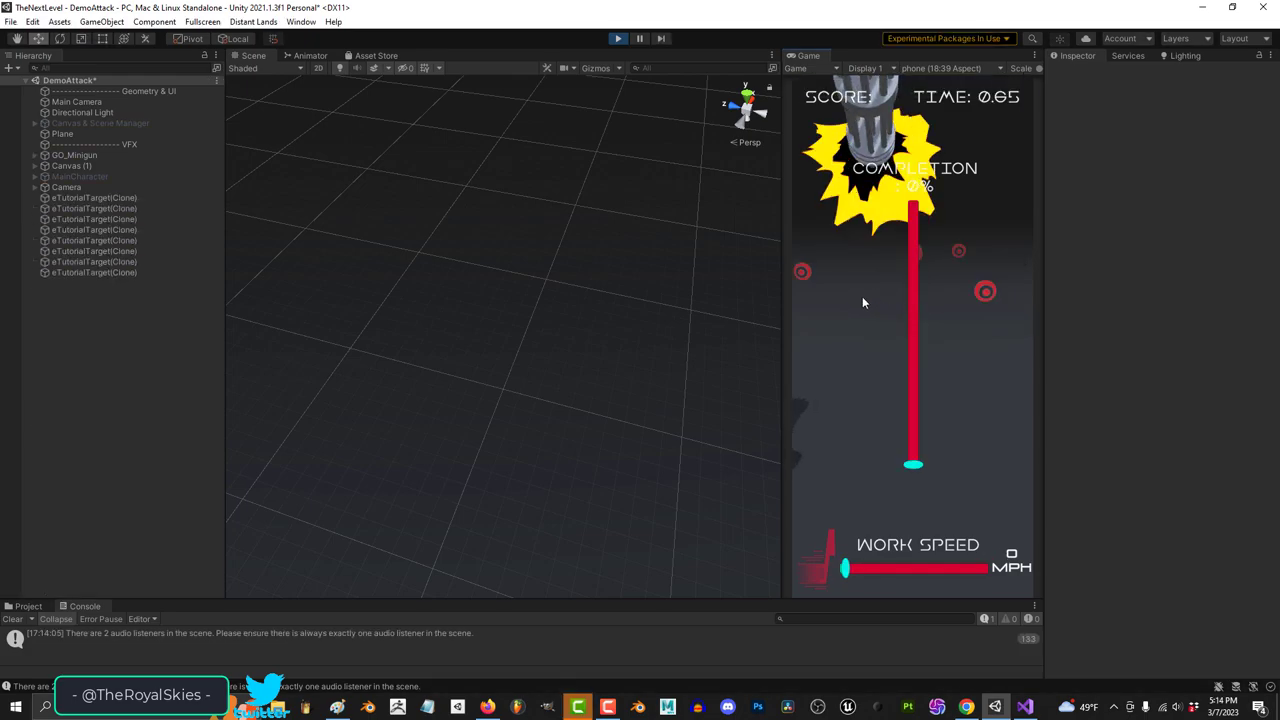
mouse_move(886, 314)
mouse_down()
mouse_move(937, 324)
mouse_move(894, 321)
mouse_move(930, 288)
mouse_move(807, 296)
mouse_move(951, 325)
mouse_move(929, 302)
mouse_up()
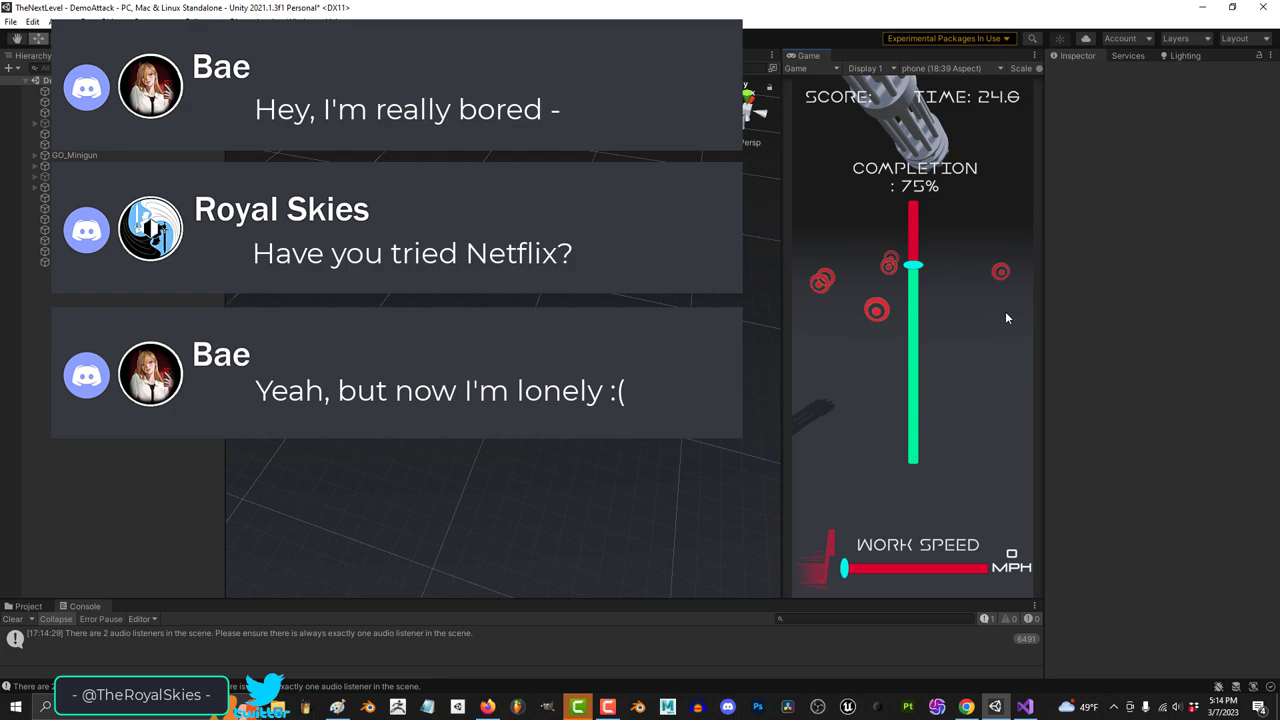
mouse_move(1005, 311)
mouse_down()
mouse_move(897, 360)
mouse_move(862, 314)
mouse_move(880, 290)
mouse_move(1013, 319)
mouse_up()
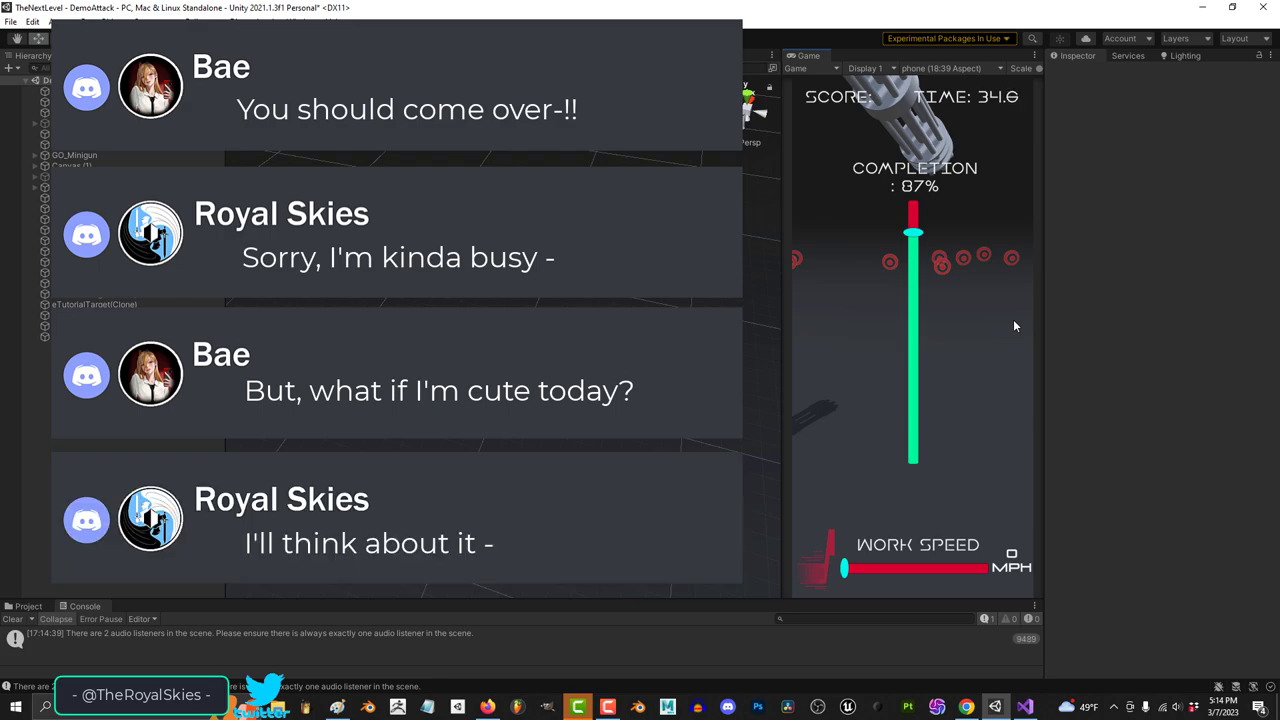
mouse_move(1013, 326)
mouse_down()
mouse_move(840, 334)
mouse_move(831, 306)
mouse_move(1006, 321)
mouse_move(1010, 305)
mouse_move(869, 310)
mouse_up()
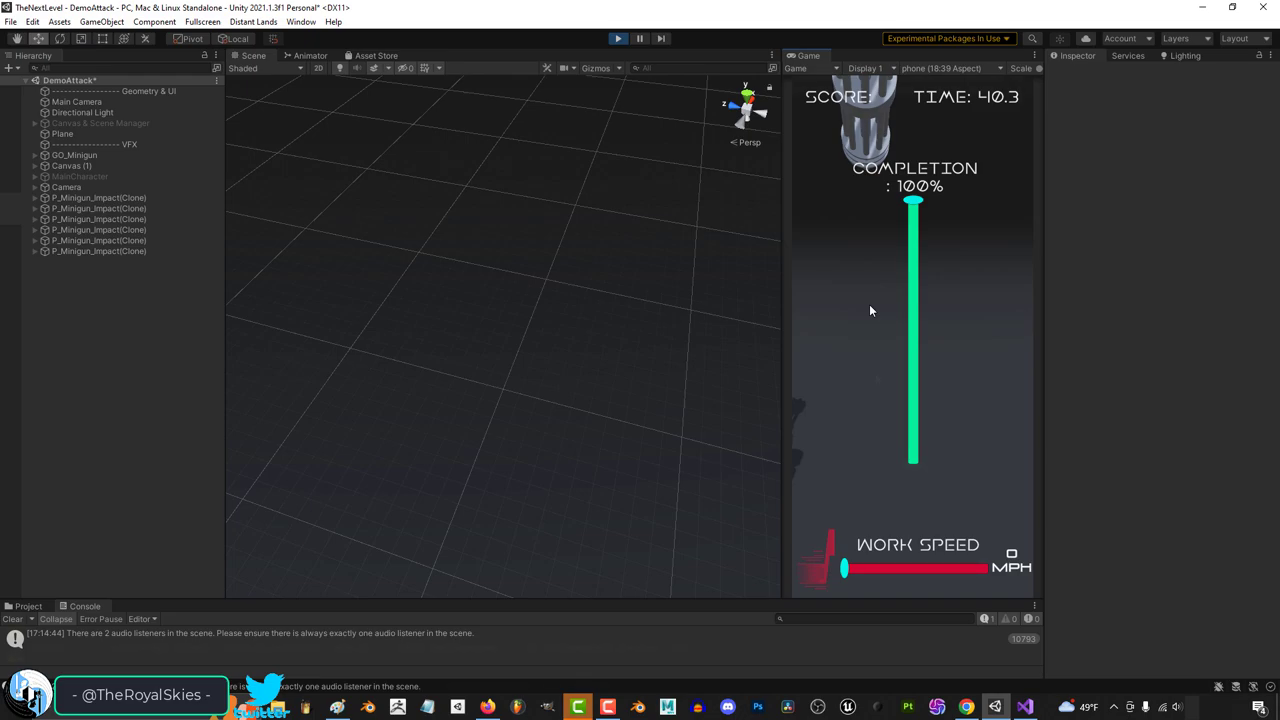
Play-test the minigun again by shooting the remaining red targets one after another across the playfield.
click(869, 304)
mouse_move(968, 323)
mouse_down()
mouse_move(881, 319)
mouse_move(934, 340)
mouse_move(860, 339)
mouse_move(930, 323)
mouse_move(913, 308)
mouse_move(936, 307)
mouse_move(969, 340)
mouse_move(878, 324)
mouse_move(953, 300)
mouse_up()
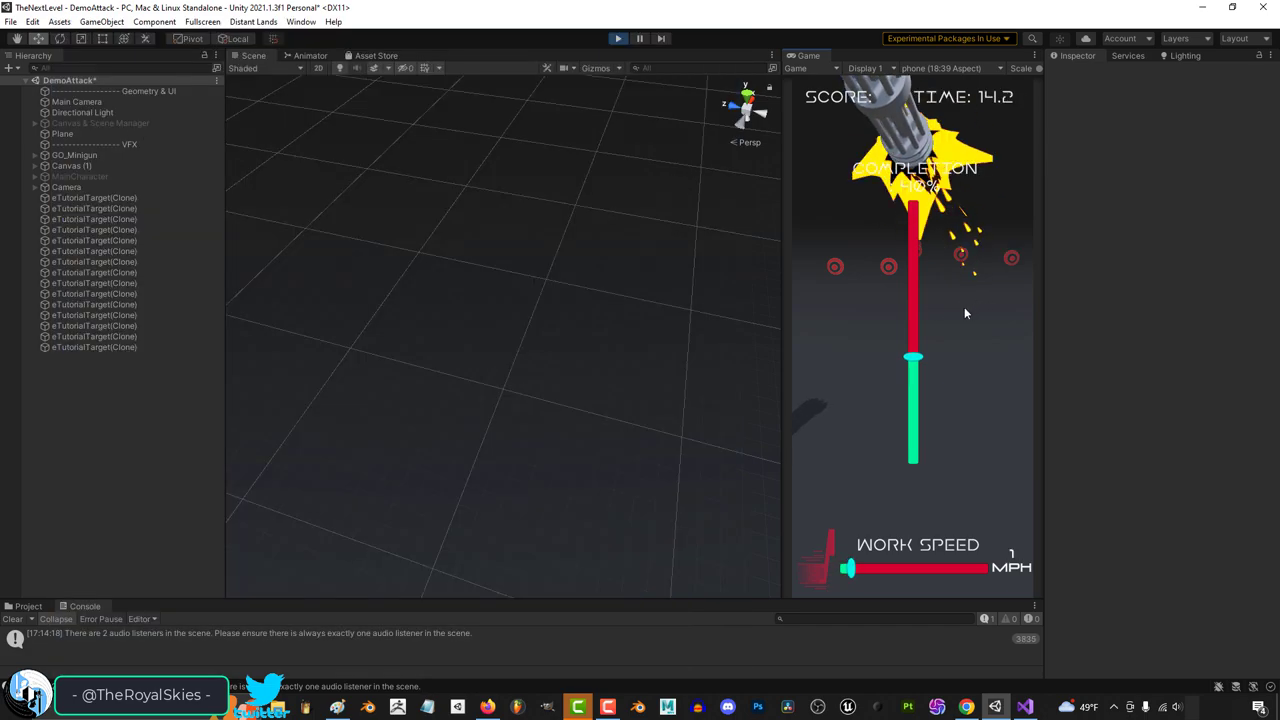
click(964, 310)
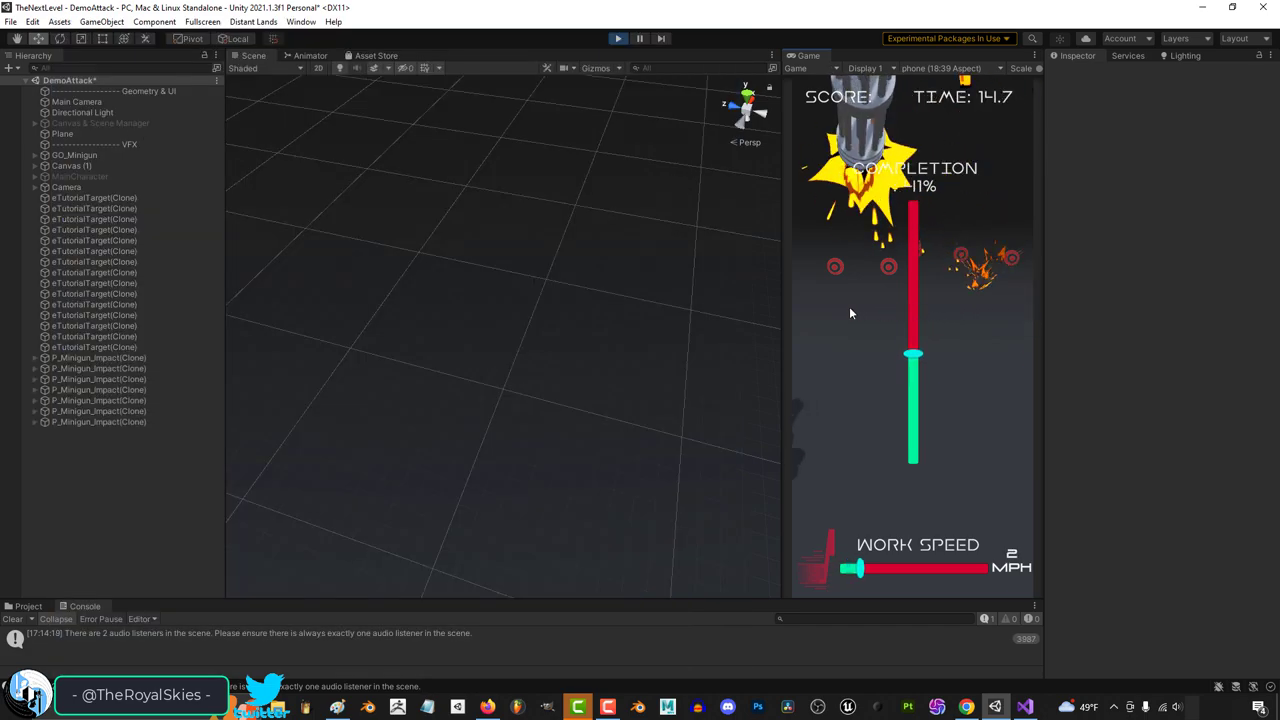
click(849, 306)
click(888, 305)
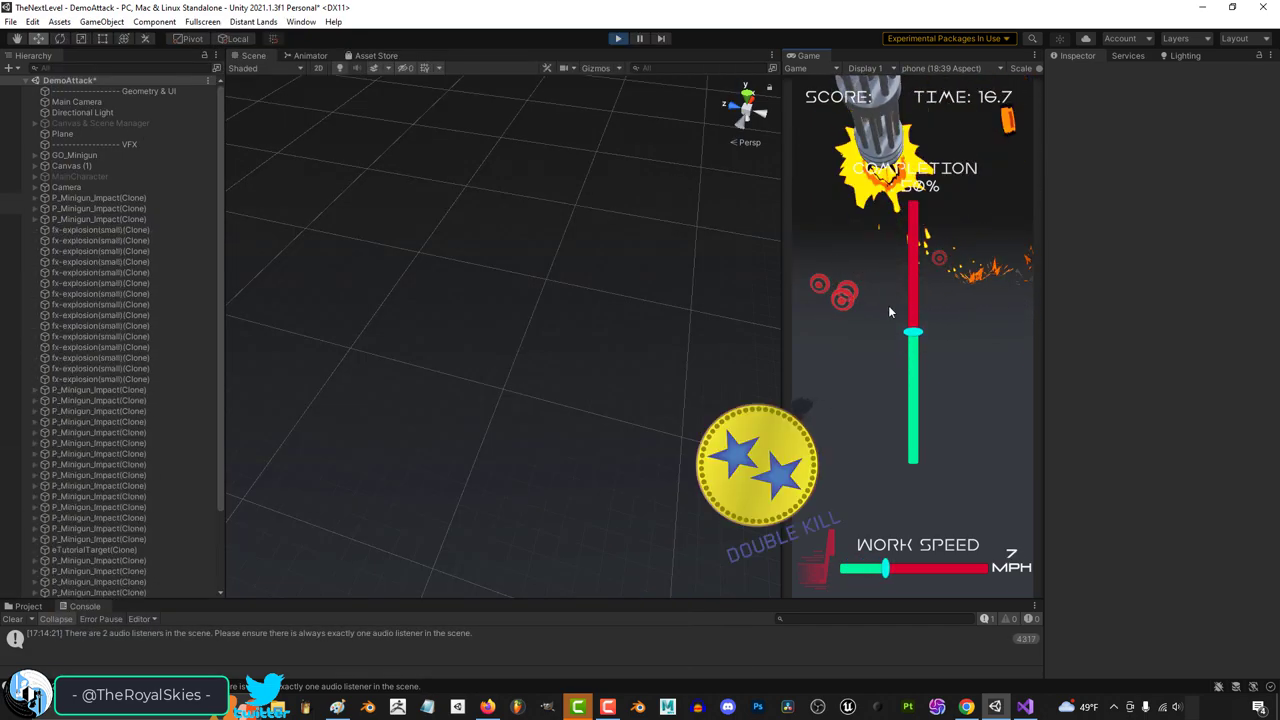
click(836, 328)
click(870, 306)
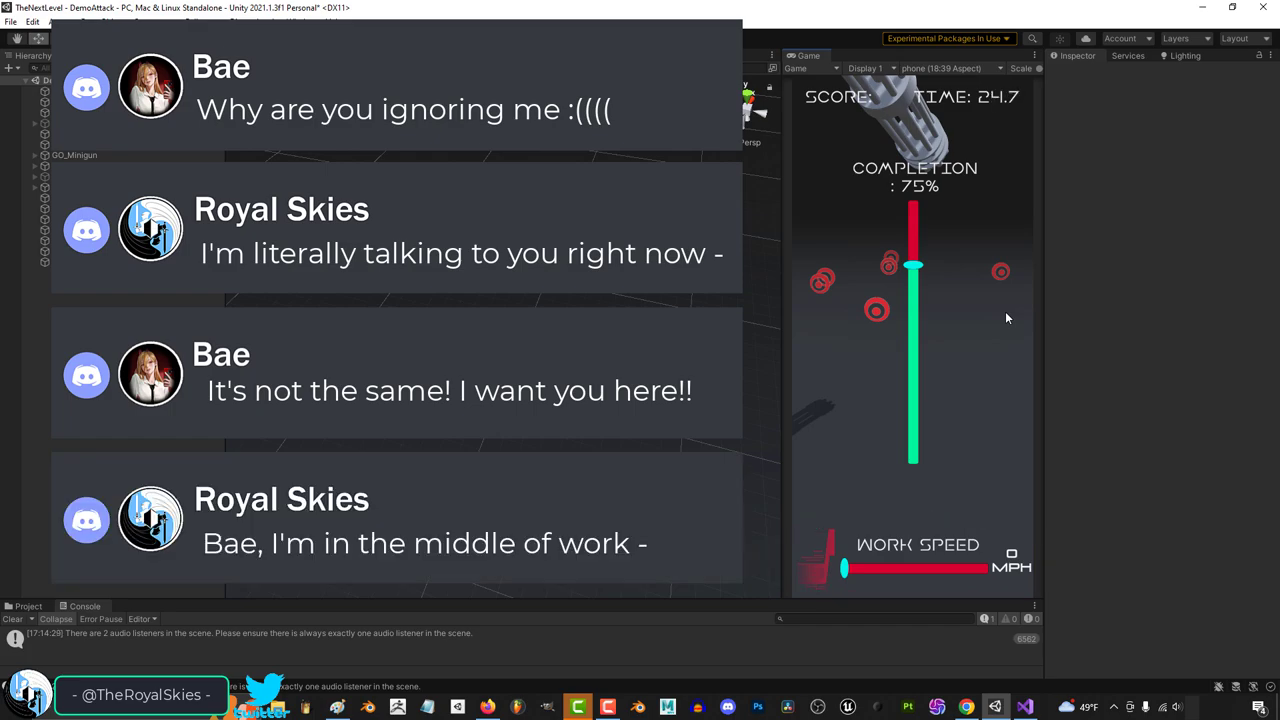
mouse_move(1005, 318)
mouse_down()
mouse_move(876, 360)
mouse_move(857, 333)
mouse_move(884, 299)
mouse_move(1013, 319)
mouse_up()
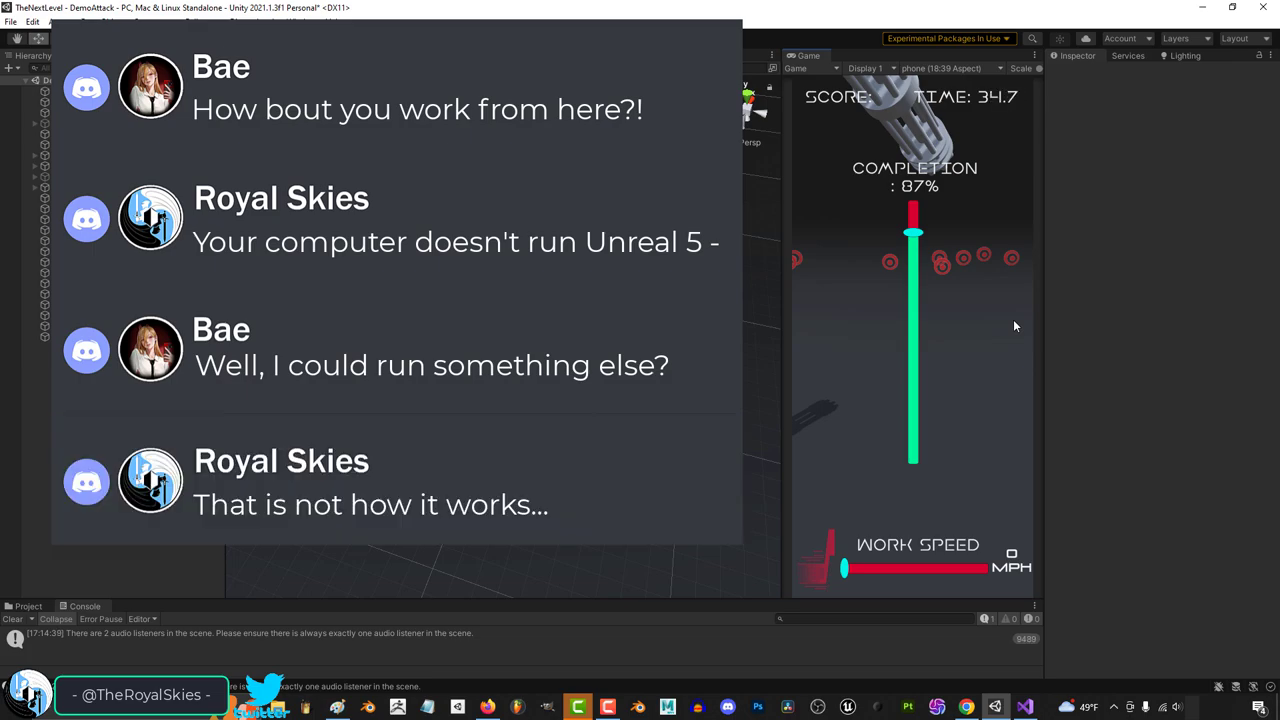
mouse_move(1013, 319)
mouse_down()
mouse_move(964, 331)
mouse_move(814, 324)
mouse_move(846, 299)
mouse_move(1020, 321)
mouse_move(869, 304)
mouse_up()
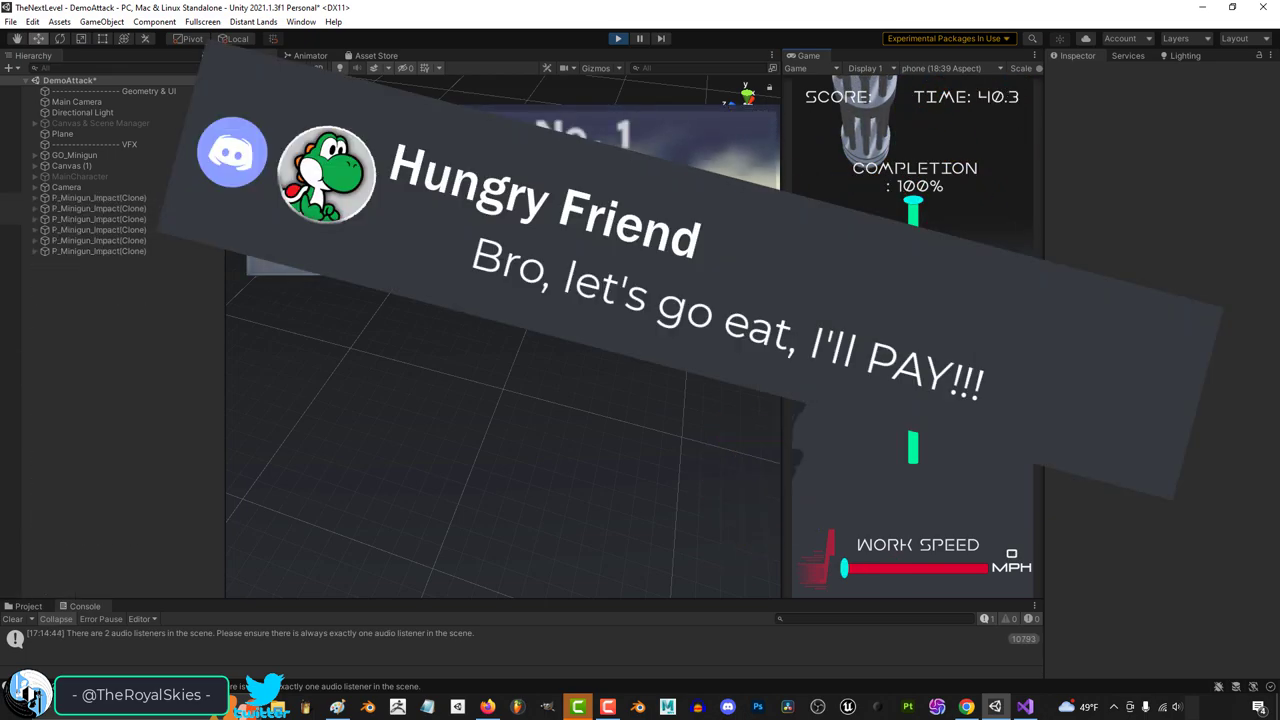